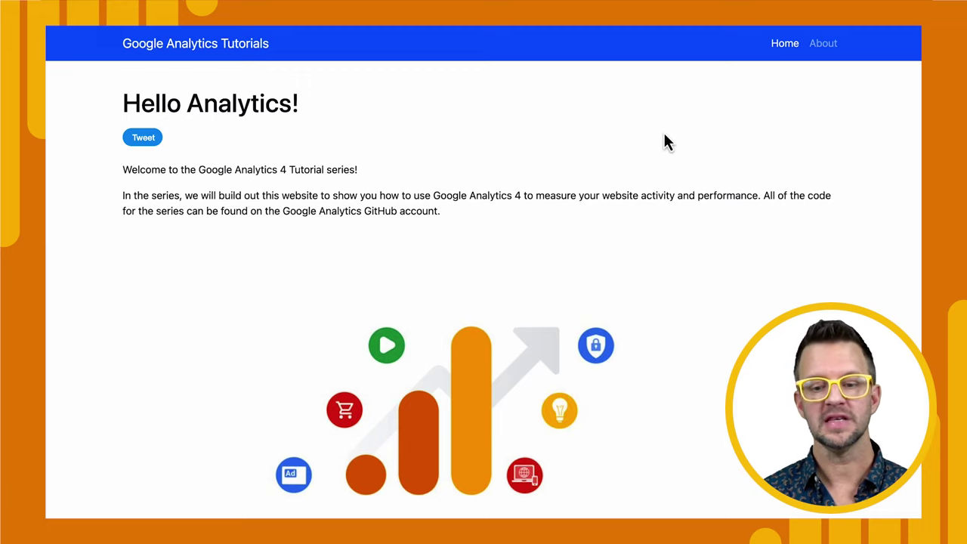
- Find the newsletter subscription section in the demo site's footer and follow the Newsletter link
{"action": "scroll", "coordinate": [613, 219], "scroll_direction": "down", "scroll_amount": 5}
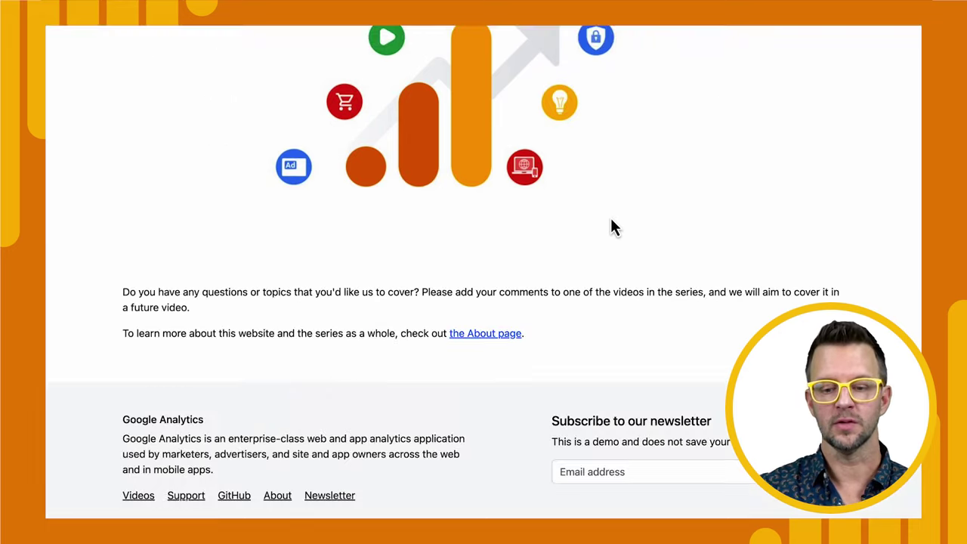
{"action": "left_click_drag", "start_coordinate": [551, 421], "coordinate": [711, 422]}
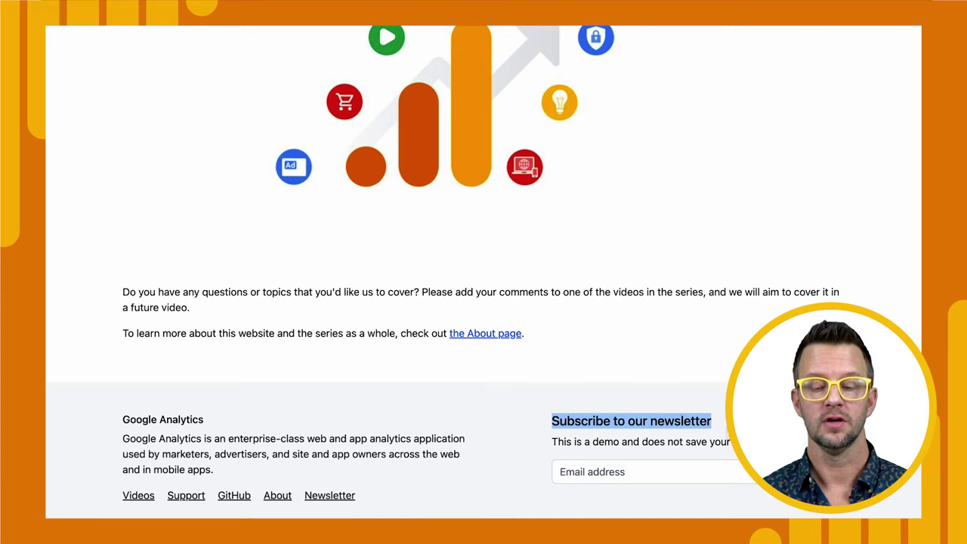
{"action": "left_click", "coordinate": [330, 496]}
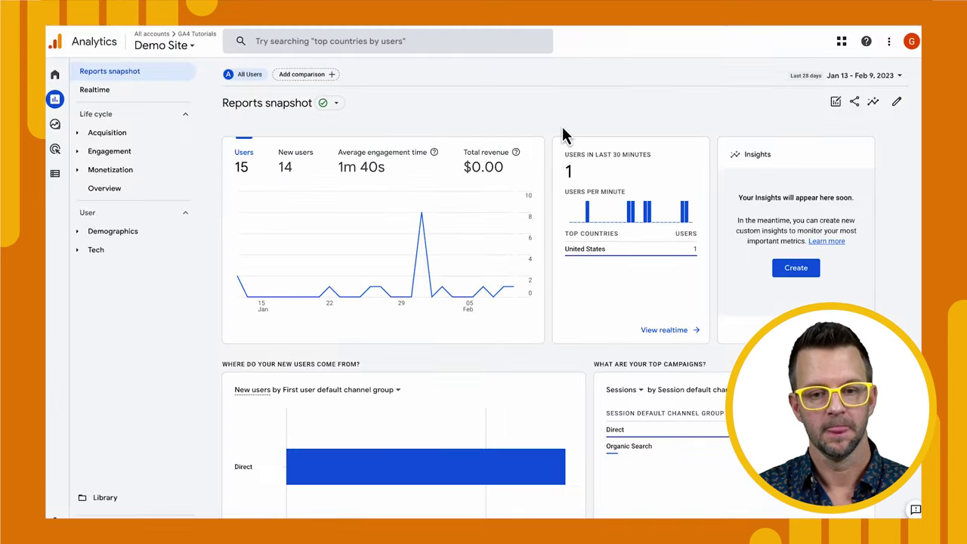
- View the Engagement Events report for Demo Site in Google Analytics and examine the details of the newsletter_signup event
{"action": "left_click", "coordinate": [133, 151]}
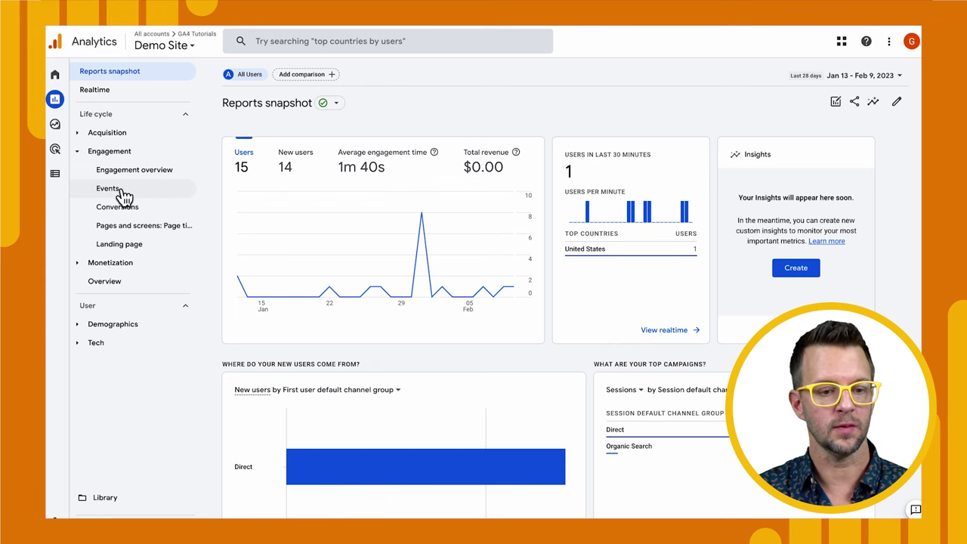
{"action": "left_click", "coordinate": [123, 192]}
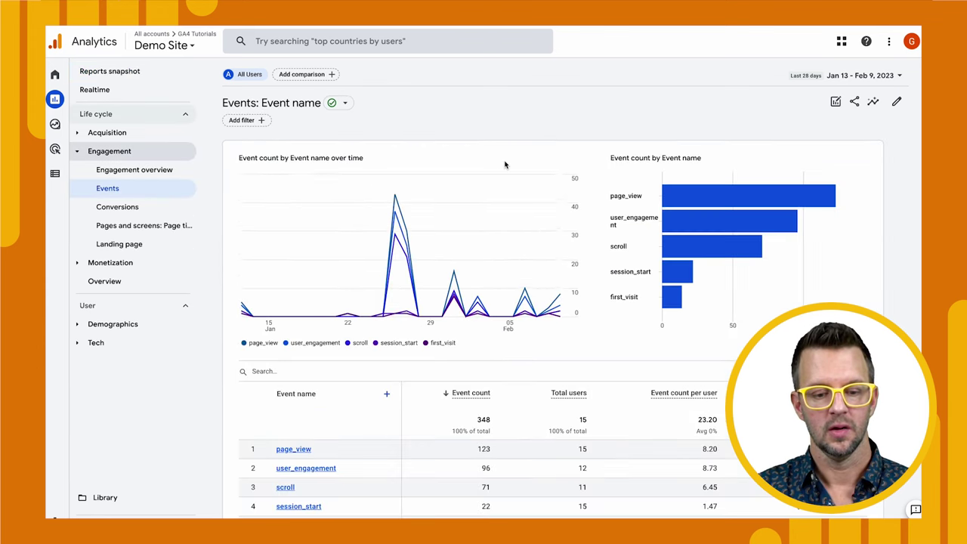
{"action": "scroll", "coordinate": [505, 164], "scroll_direction": "down", "scroll_amount": 3}
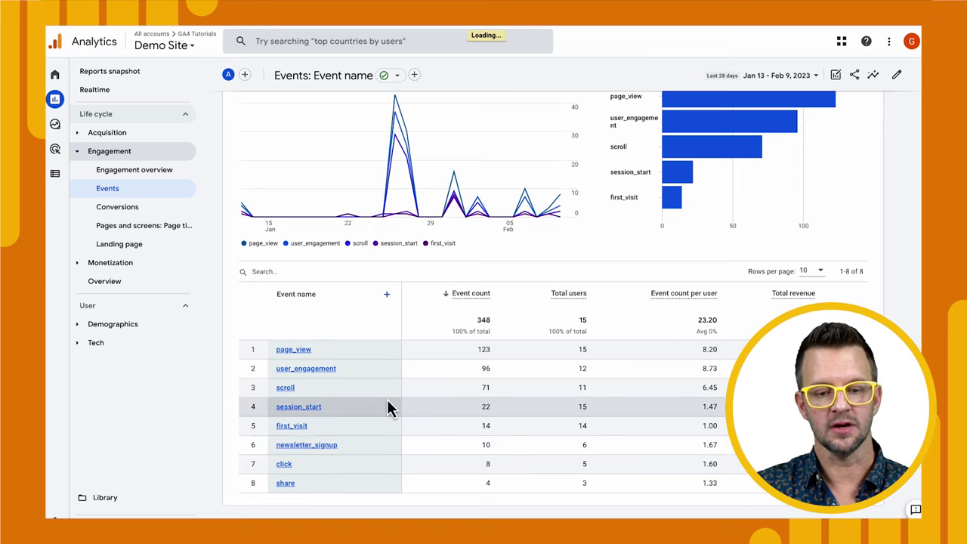
{"action": "left_click", "coordinate": [306, 444]}
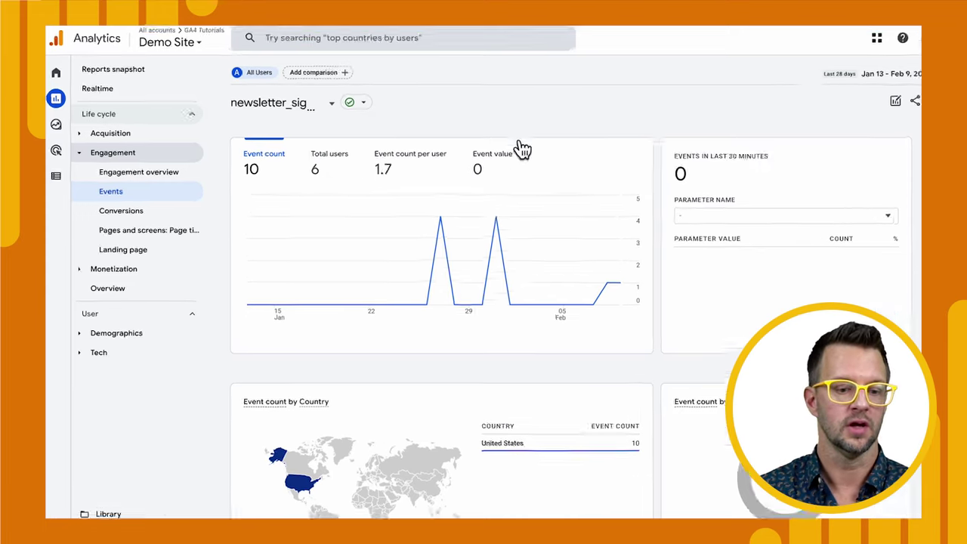
- Go to the Explore section and create a blank free-form exploration
{"action": "left_click", "coordinate": [101, 152]}
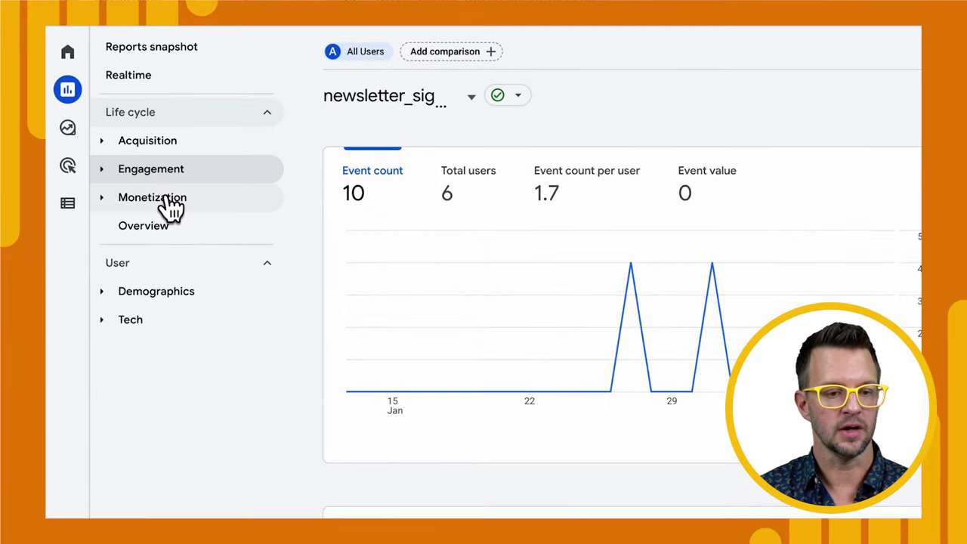
{"action": "mouse_move", "coordinate": [86, 138]}
{"action": "left_click", "coordinate": [118, 139]}
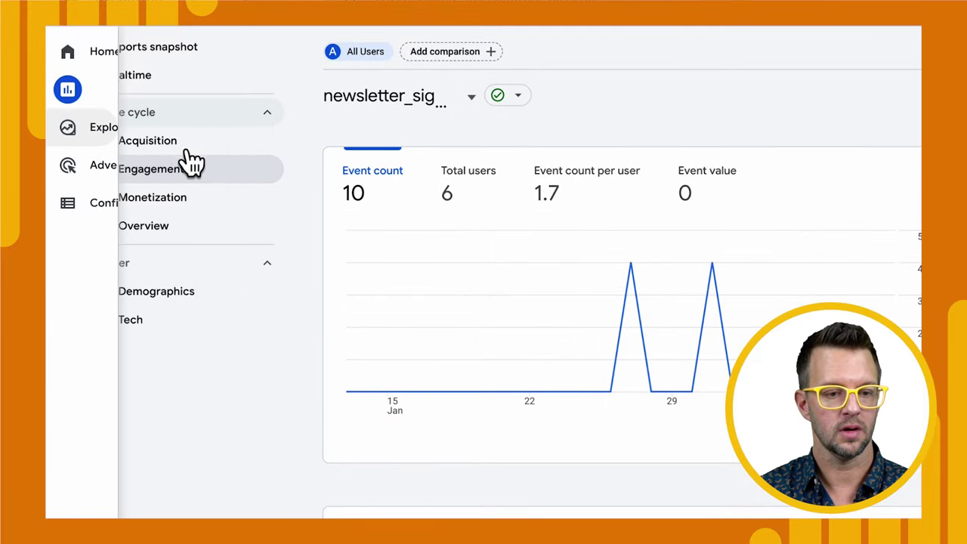
{"action": "left_click", "coordinate": [445, 187]}
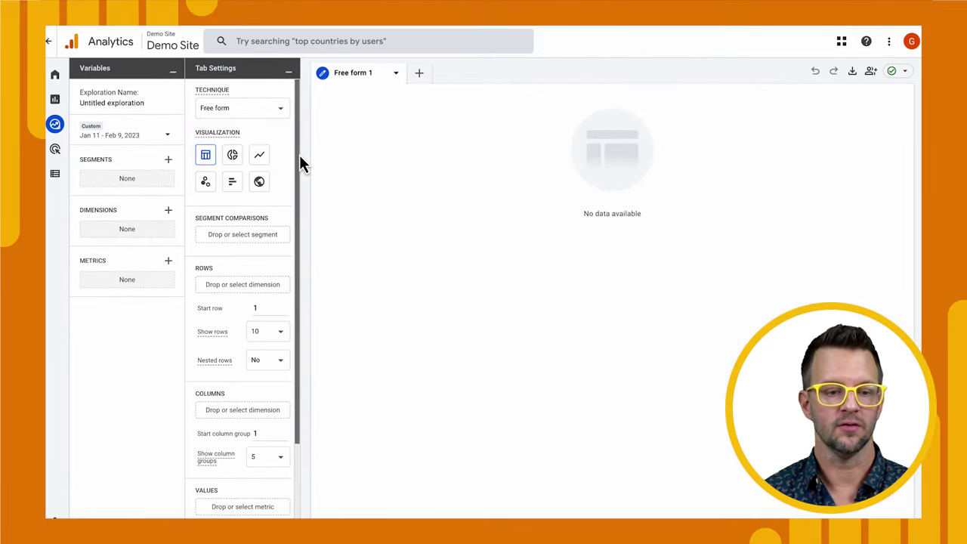
- Import the Event name dimension into the exploration and use it for the table's rows
{"action": "left_click", "coordinate": [169, 212]}
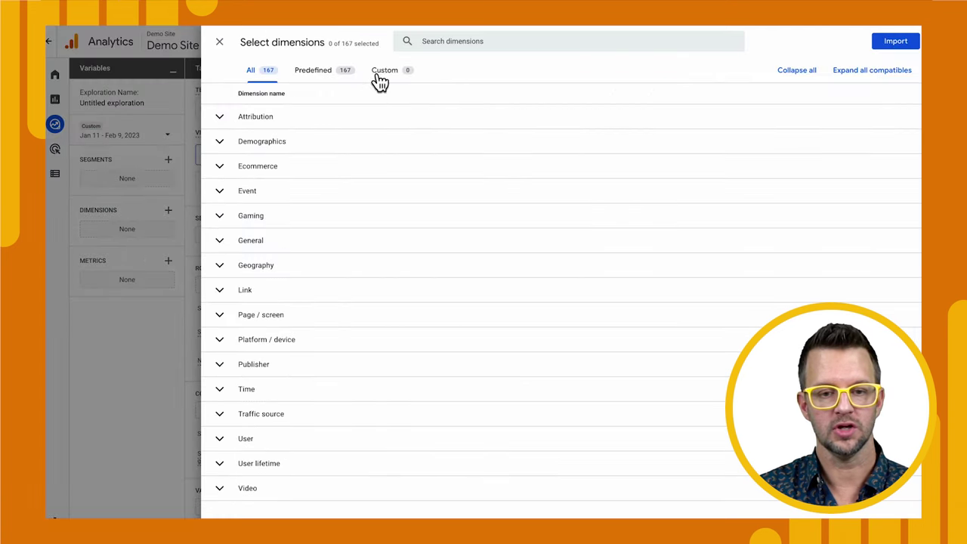
{"action": "left_click", "coordinate": [452, 39]}
{"action": "type", "text": "event nam"}
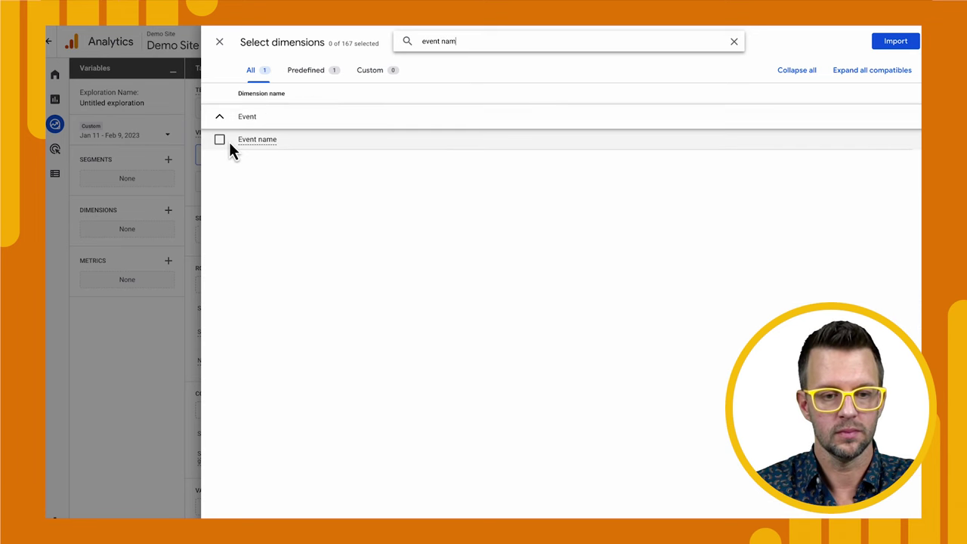
{"action": "left_click", "coordinate": [219, 139]}
{"action": "left_click", "coordinate": [894, 43]}
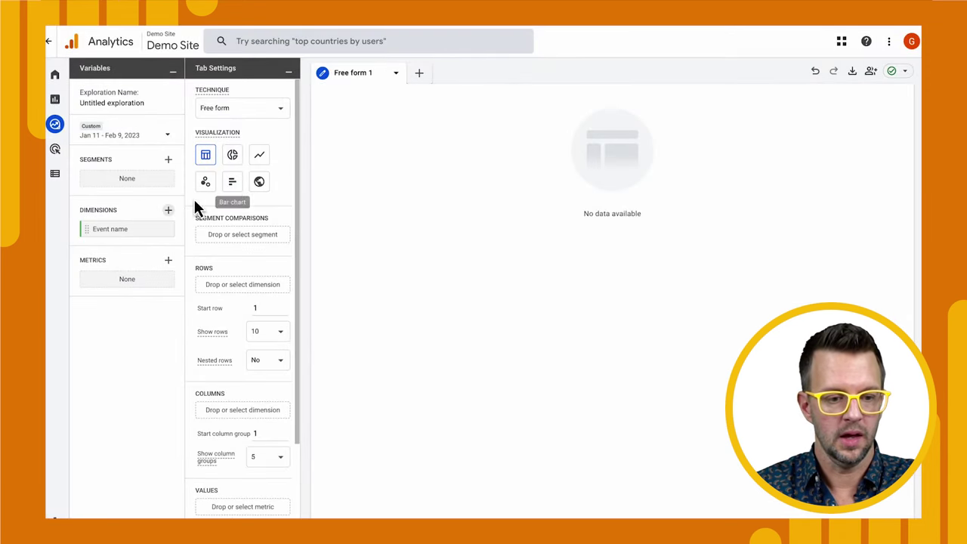
{"action": "left_click_drag", "start_coordinate": [118, 234], "coordinate": [236, 280]}
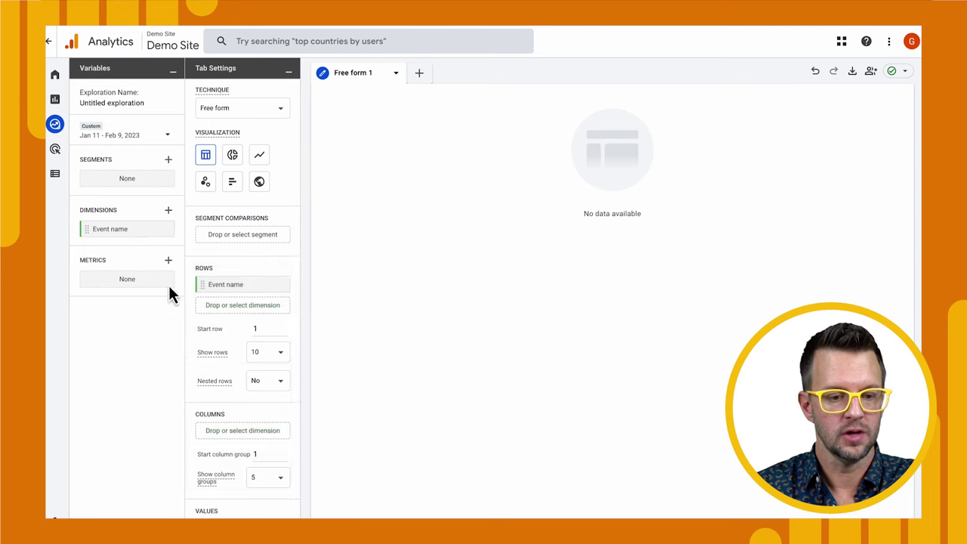
- Import the Event count metric into the exploration and use it for the table's values
{"action": "left_click", "coordinate": [168, 260]}
{"action": "left_click", "coordinate": [423, 41]}
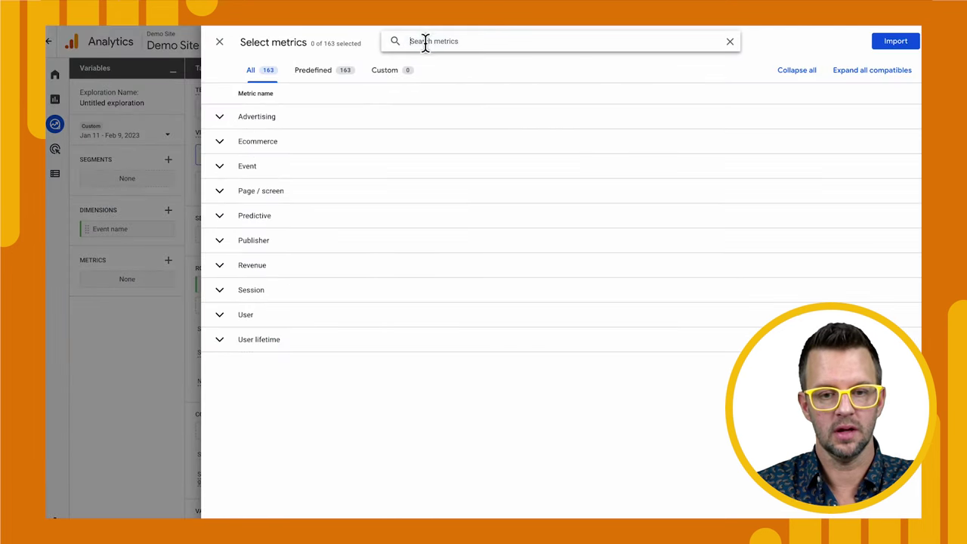
{"action": "type", "text": "event count"}
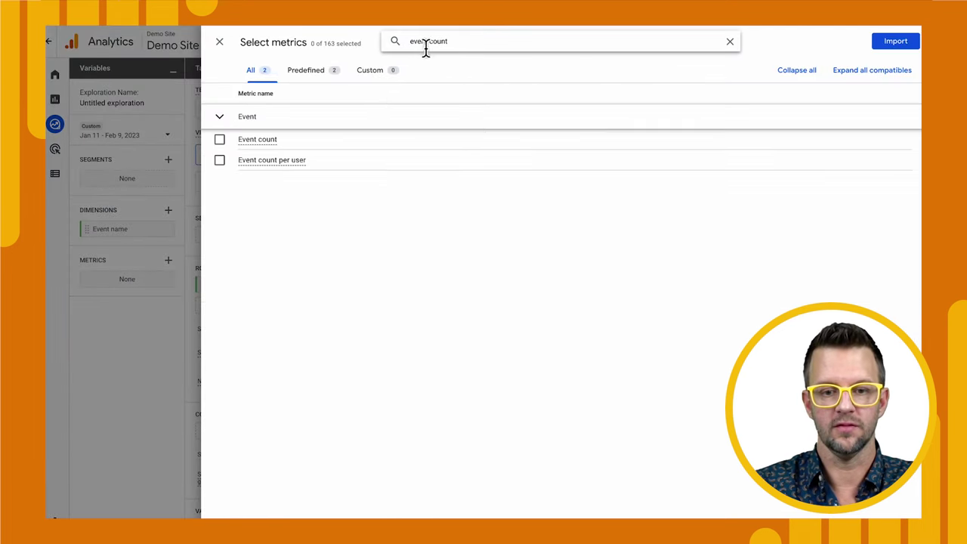
{"action": "left_click", "coordinate": [220, 140]}
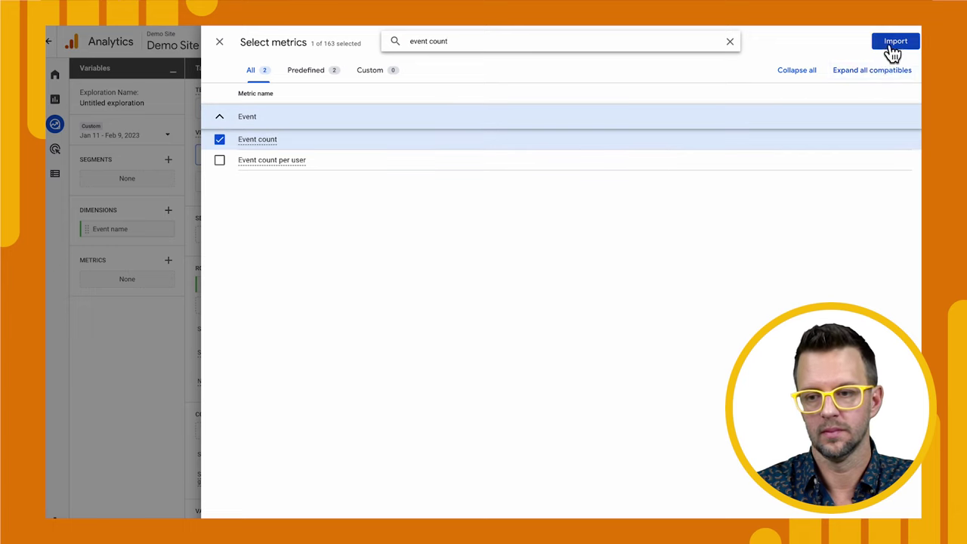
{"action": "left_click", "coordinate": [895, 42]}
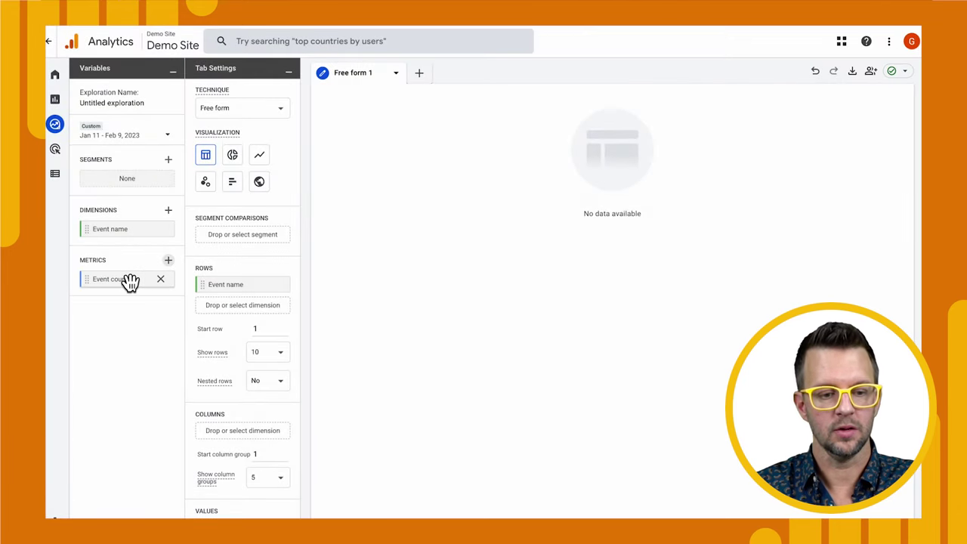
{"action": "double_click", "coordinate": [130, 279]}
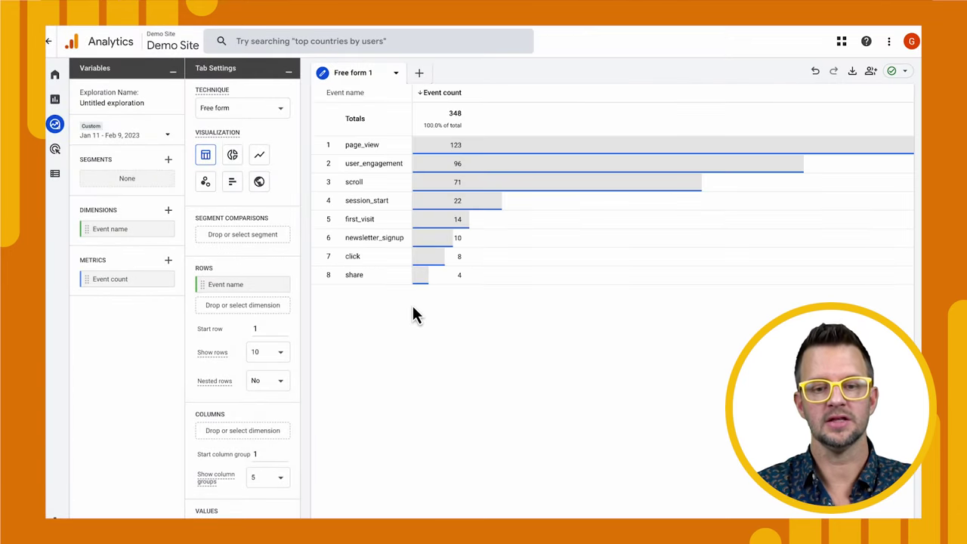
- Filter the exploration to rows where Event name exactly matches newsletter_signup
{"action": "scroll", "coordinate": [226, 446], "scroll_direction": "down", "scroll_amount": 3}
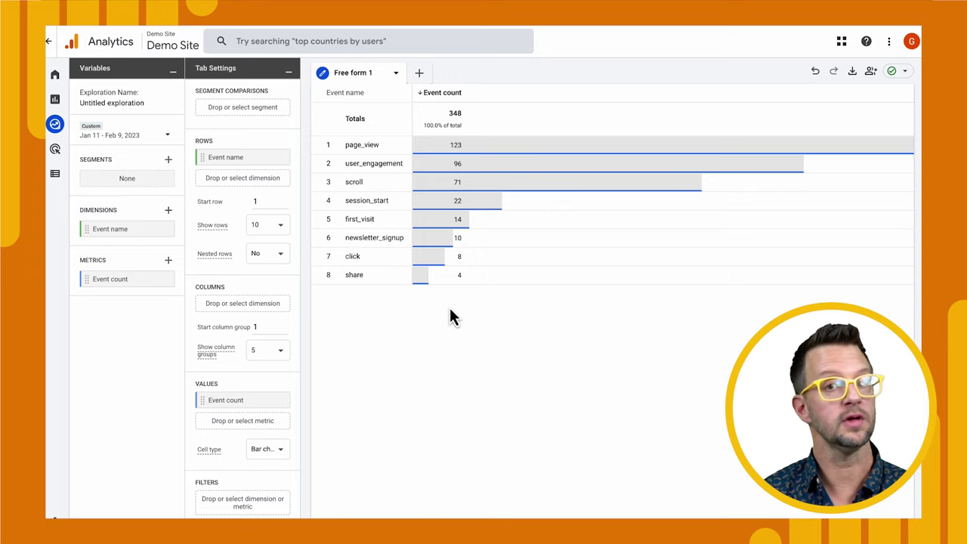
{"action": "left_click", "coordinate": [256, 508]}
{"action": "left_click", "coordinate": [287, 447]}
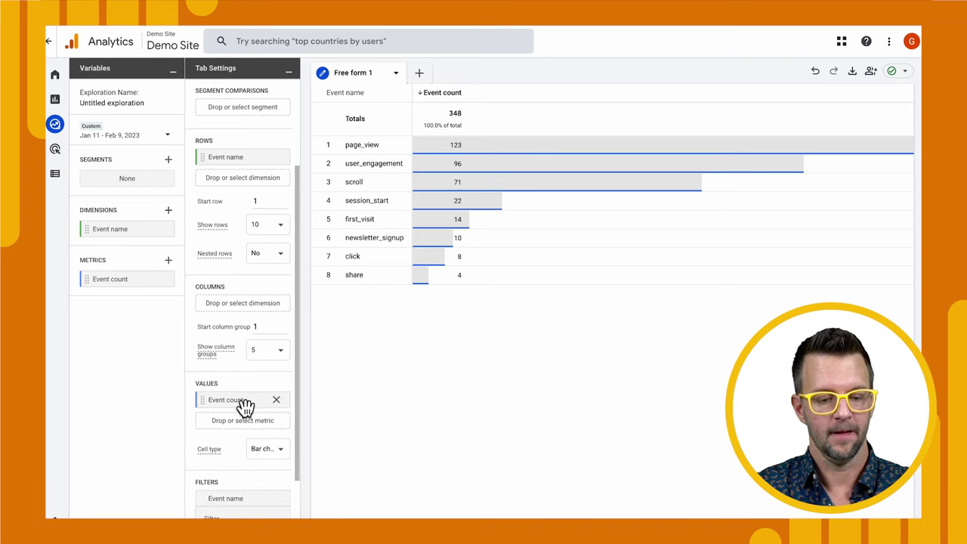
{"action": "left_click", "coordinate": [239, 444]}
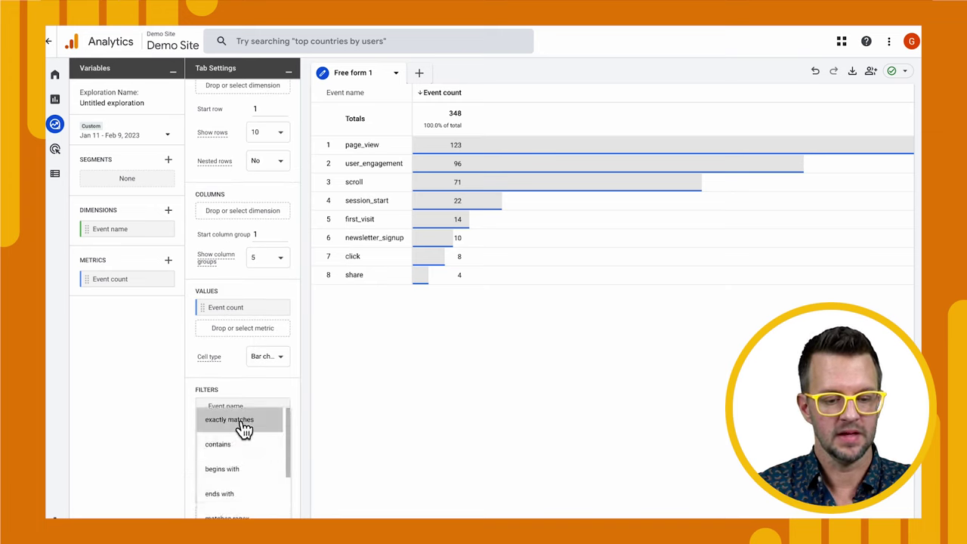
{"action": "left_click", "coordinate": [240, 420]}
{"action": "left_click", "coordinate": [236, 467]}
{"action": "type", "text": "newsletter"}
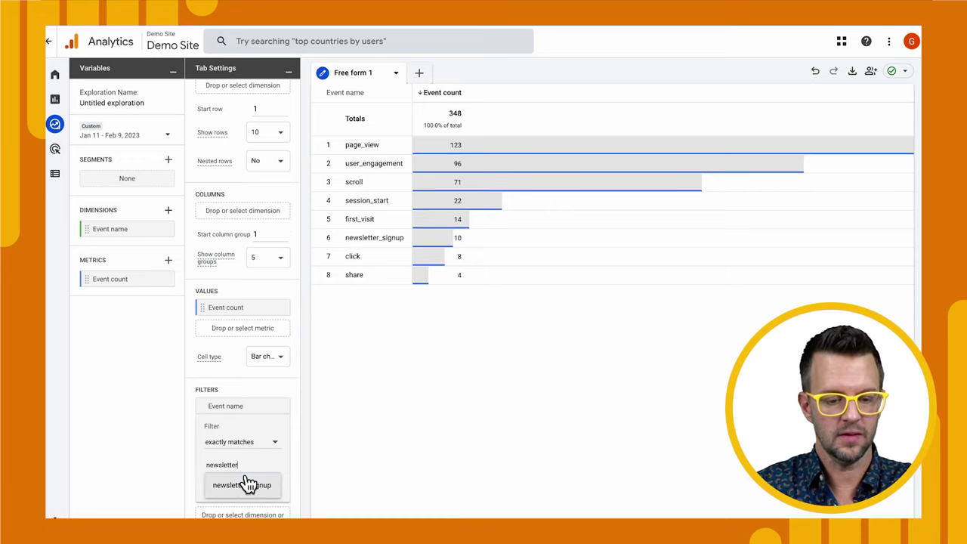
{"action": "left_click", "coordinate": [240, 485]}
{"action": "left_click", "coordinate": [266, 492]}
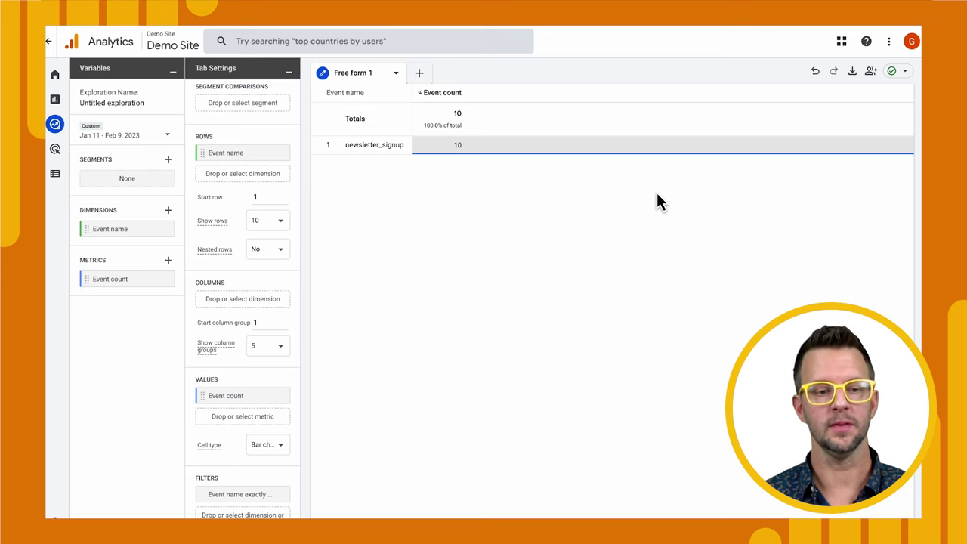
- Open the Custom definitions page in the property's Admin settings
{"action": "scroll", "coordinate": [47, 399], "scroll_direction": "down", "scroll_amount": 1}
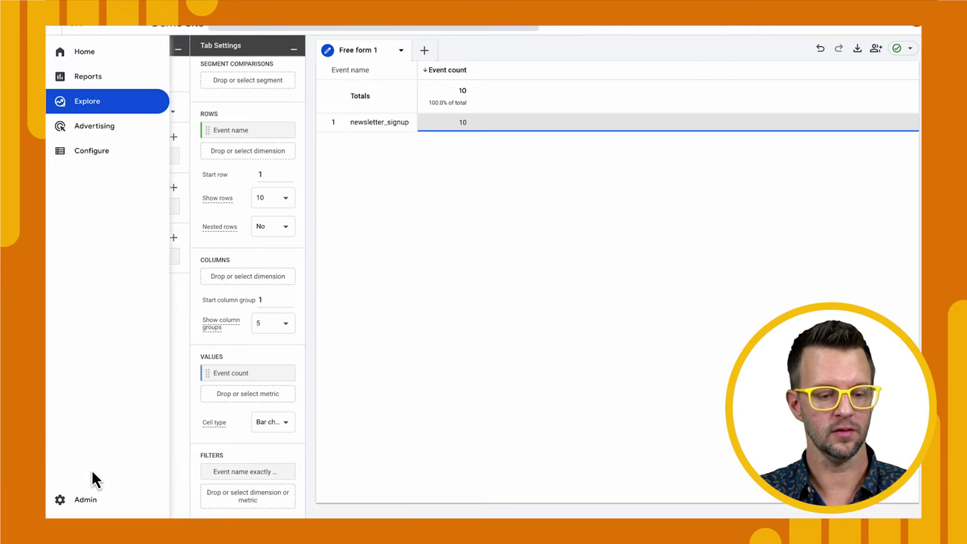
{"action": "left_click", "coordinate": [60, 499]}
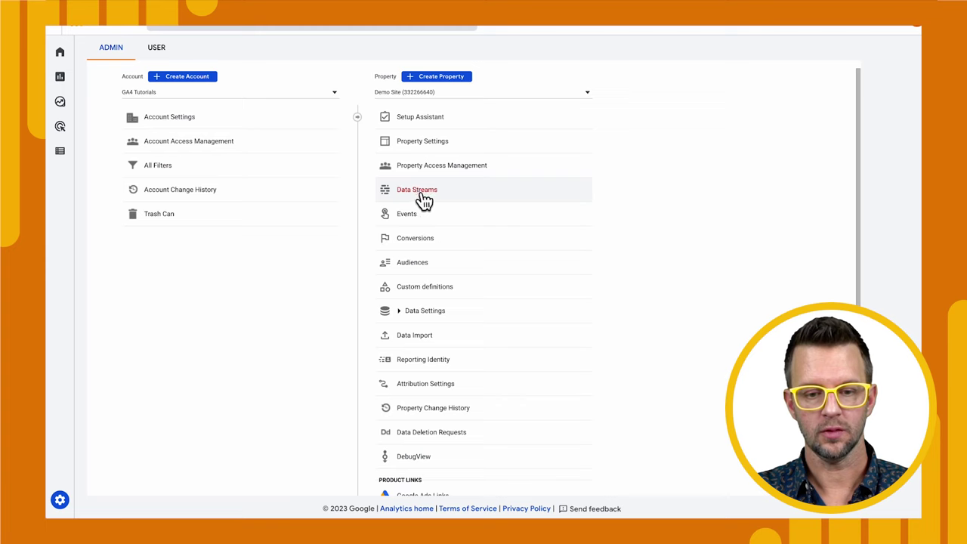
{"action": "left_click", "coordinate": [439, 287]}
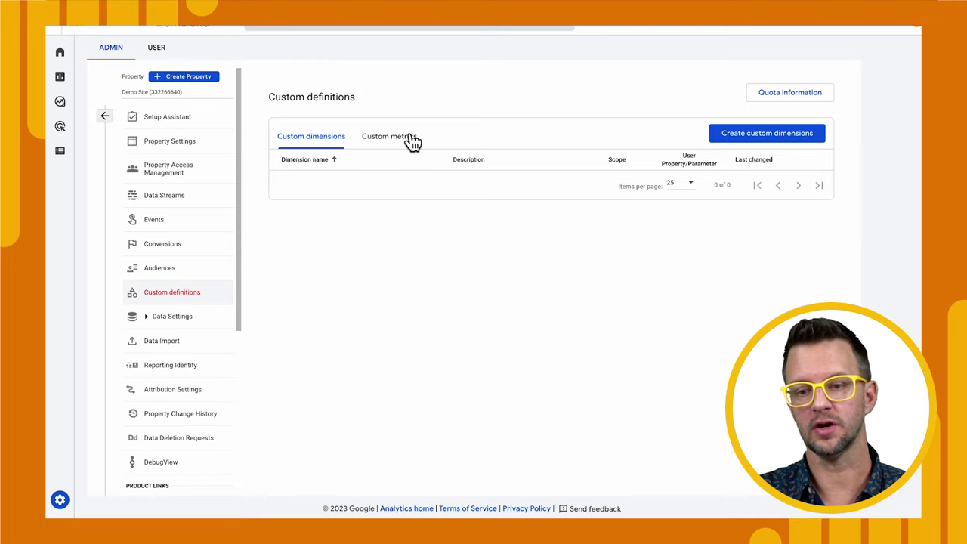
- Start a new custom dimension named Form ID and check the available scope options
{"action": "left_click", "coordinate": [758, 133]}
{"action": "left_click", "coordinate": [710, 125]}
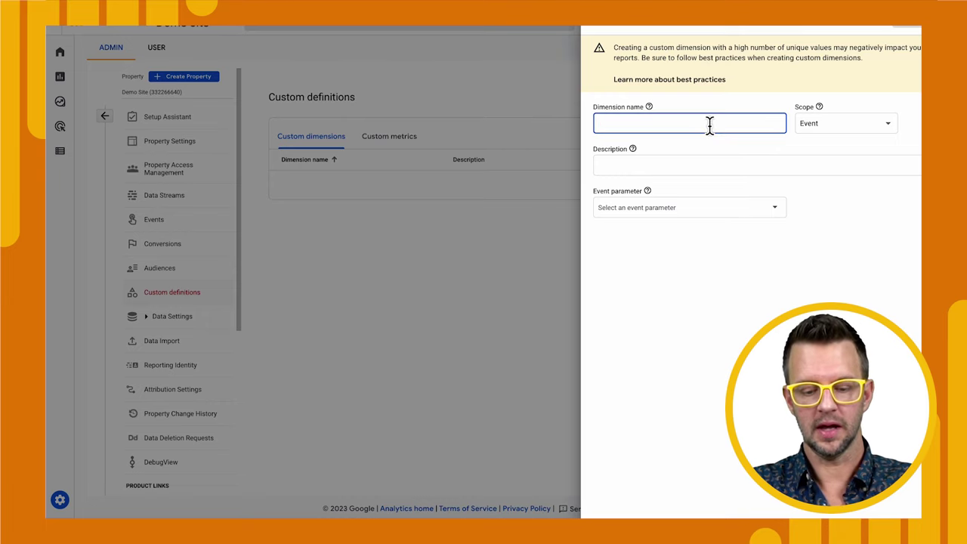
{"action": "type", "text": "Form"}
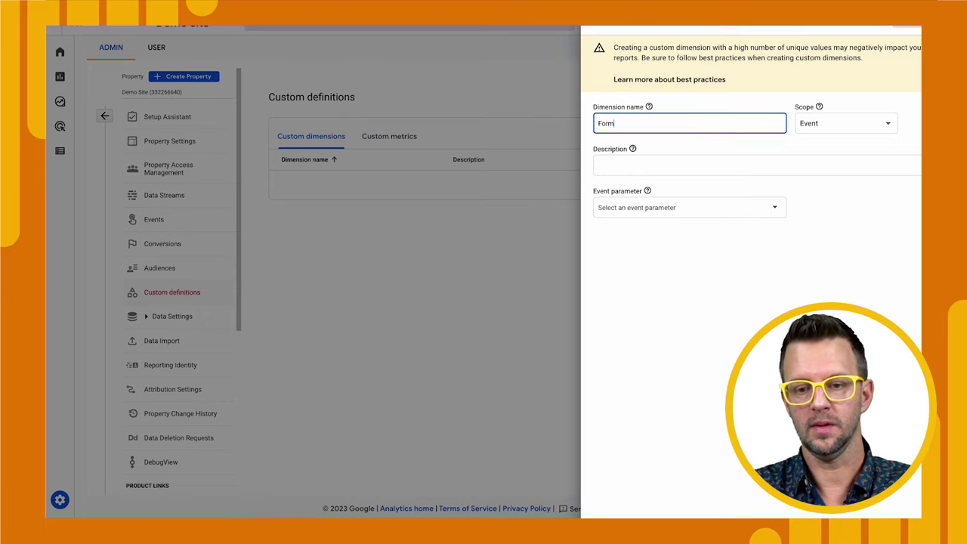
{"action": "type", "text": " ID"}
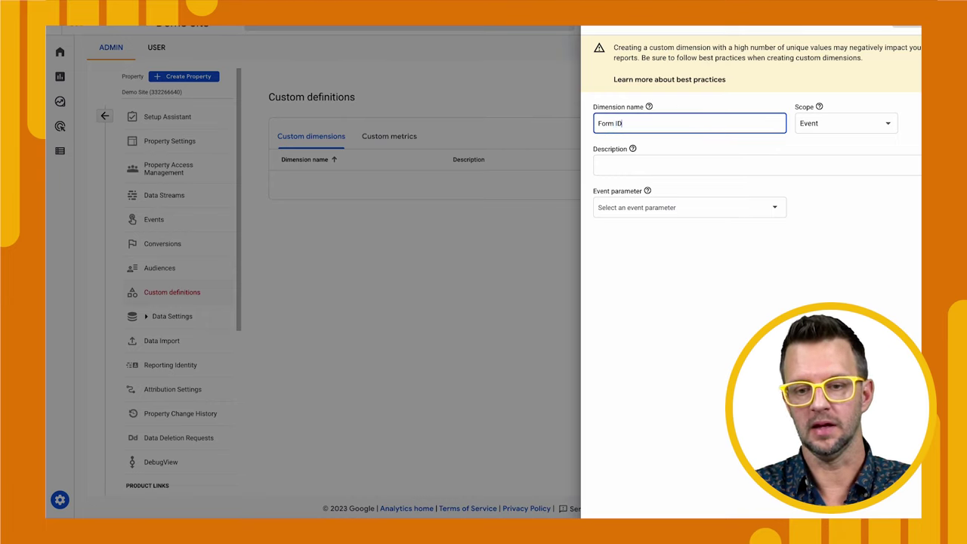
{"action": "left_click", "coordinate": [817, 126]}
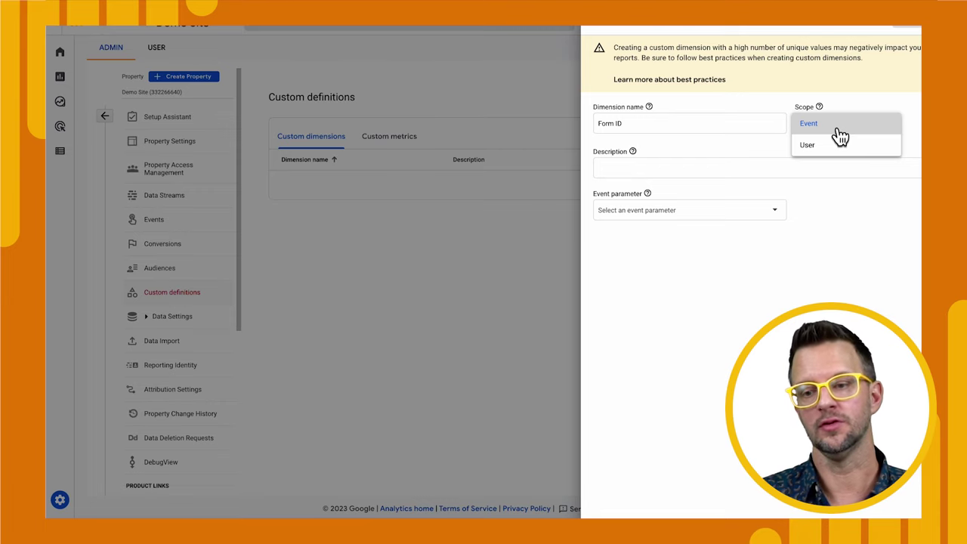
- Keep the Event scope and describe the custom dimension as "Form ID of the signup form"
{"action": "left_click", "coordinate": [677, 168]}
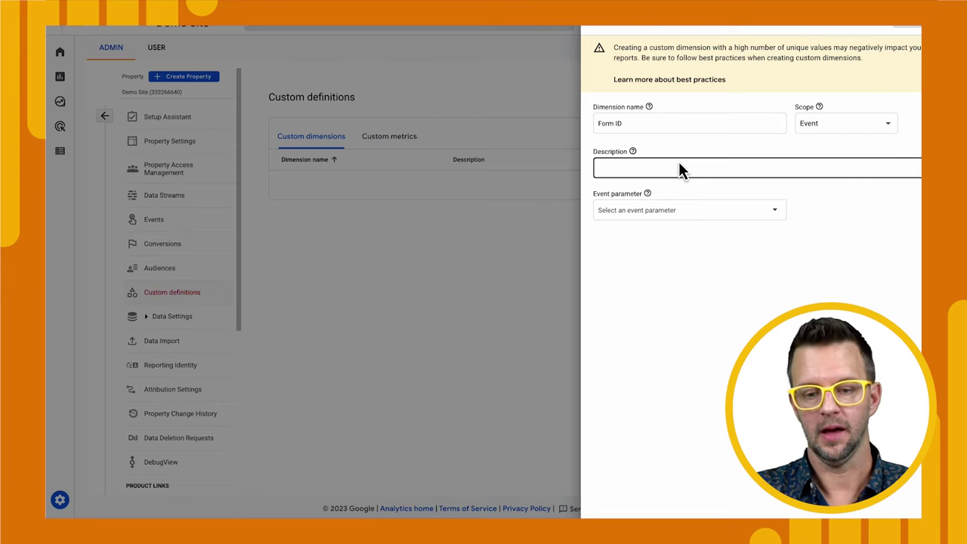
{"action": "type", "text": "Fo"}
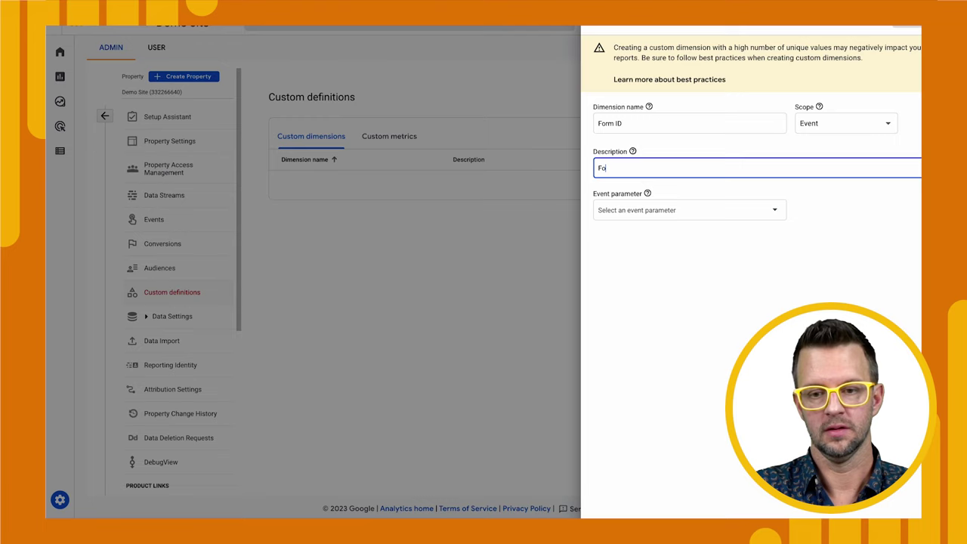
{"action": "type", "text": "rm "}
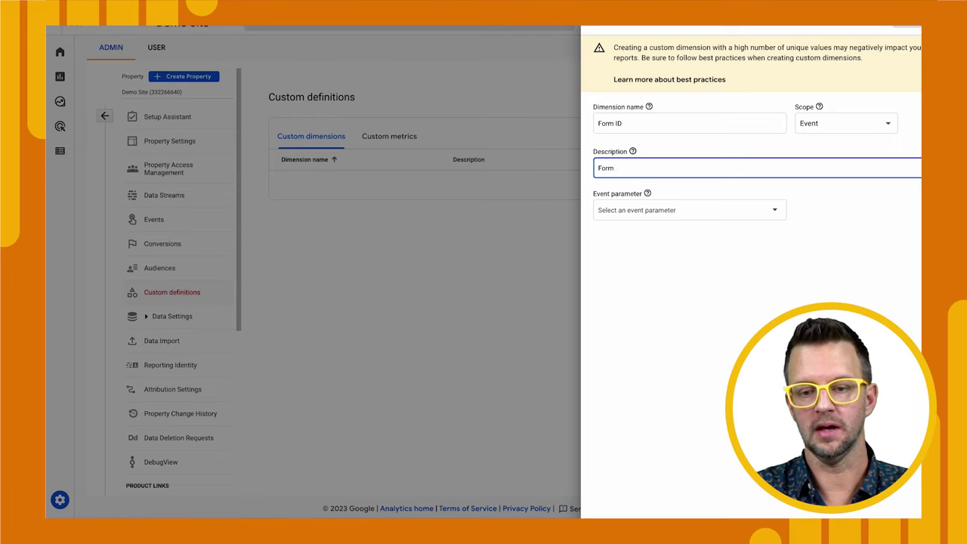
{"action": "type", "text": "ID fo"}
{"action": "key", "text": "BackSpace"}
{"action": "key", "text": "BackSpace"}
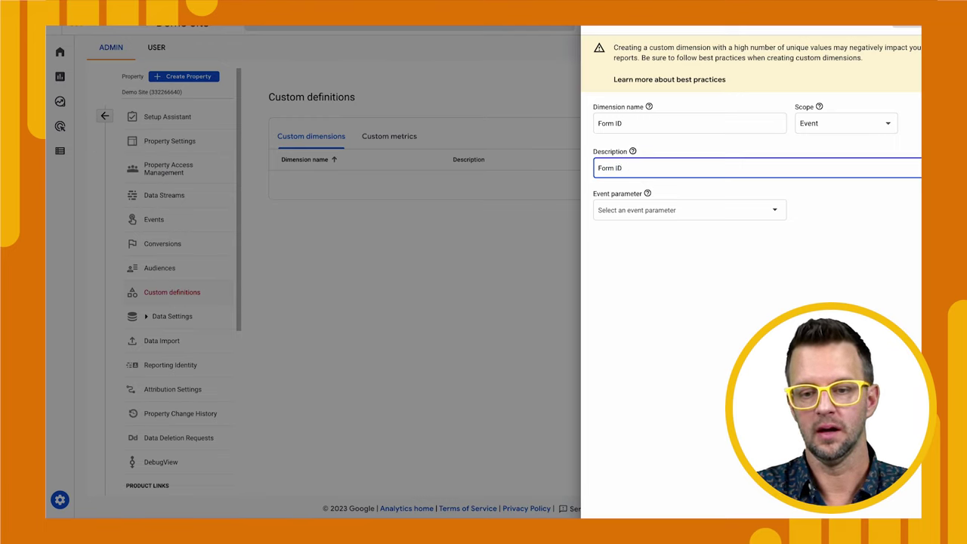
{"action": "type", "text": "of the signu"}
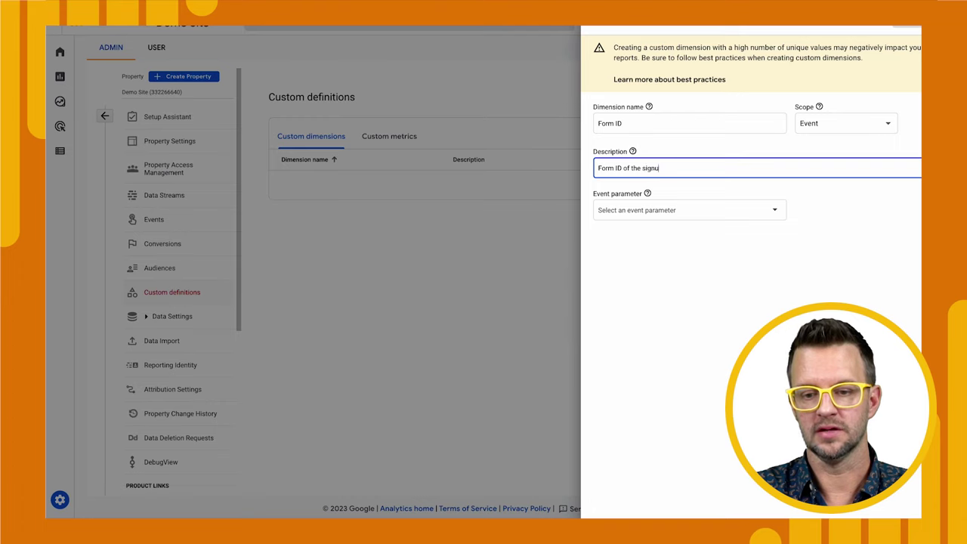
{"action": "type", "text": "p form"}
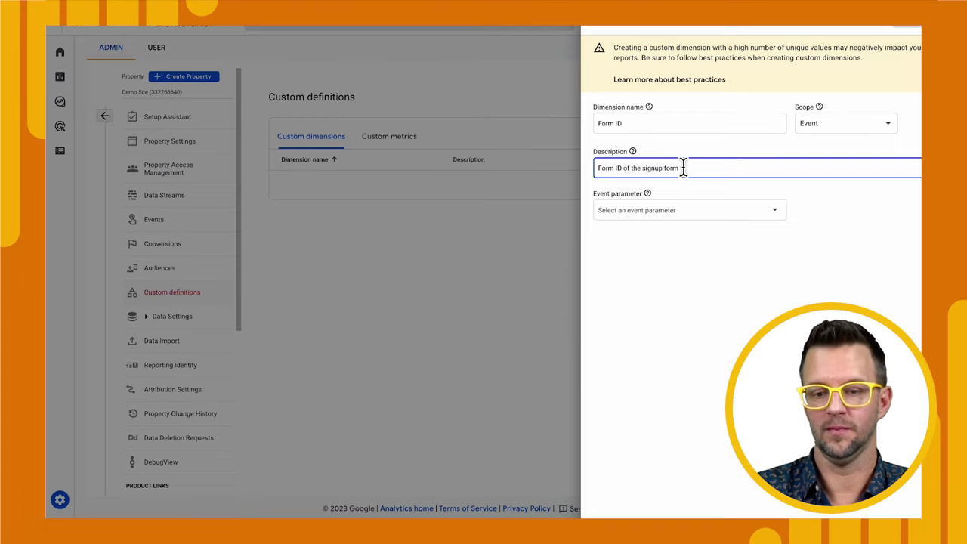
- Link the custom dimension to the form_id event parameter and save it
{"action": "left_click", "coordinate": [667, 211]}
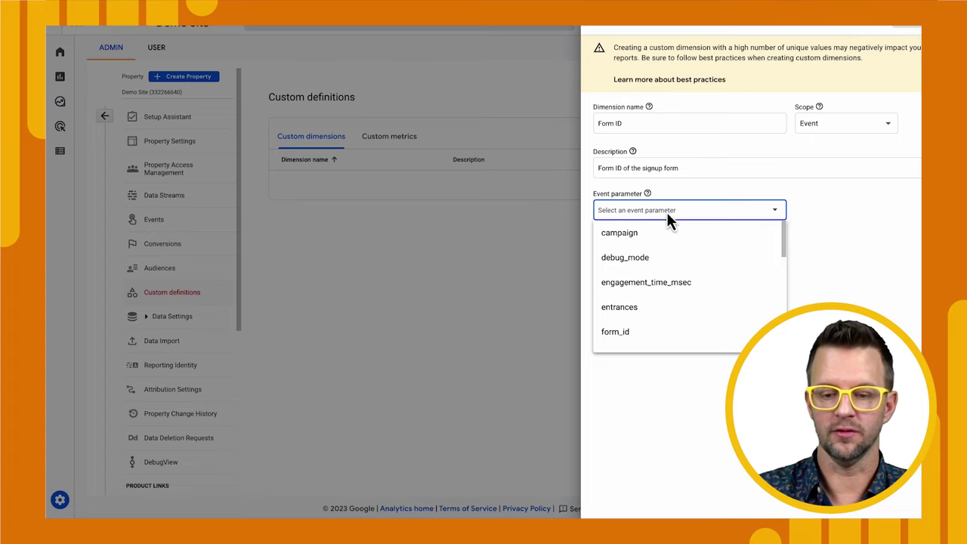
{"action": "left_click", "coordinate": [633, 337]}
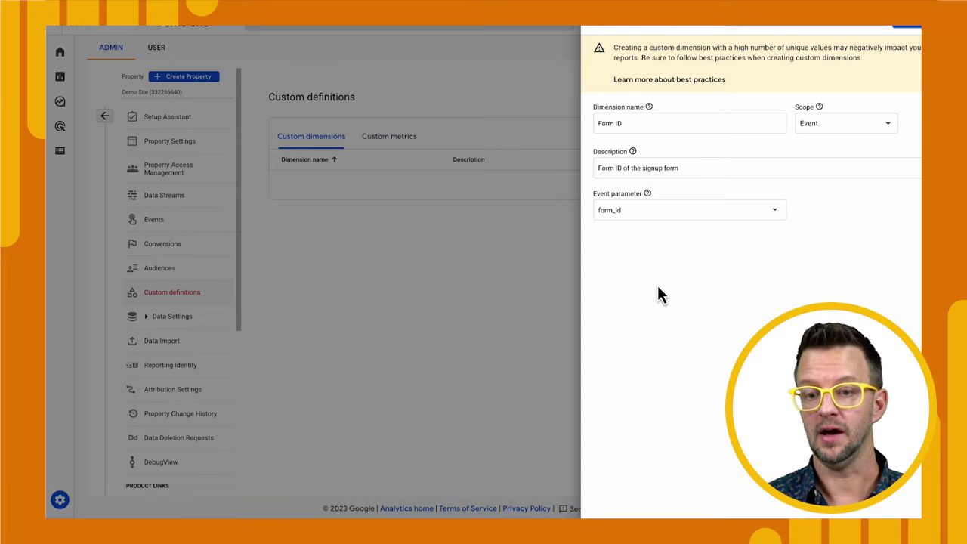
{"action": "left_click", "coordinate": [893, 38]}
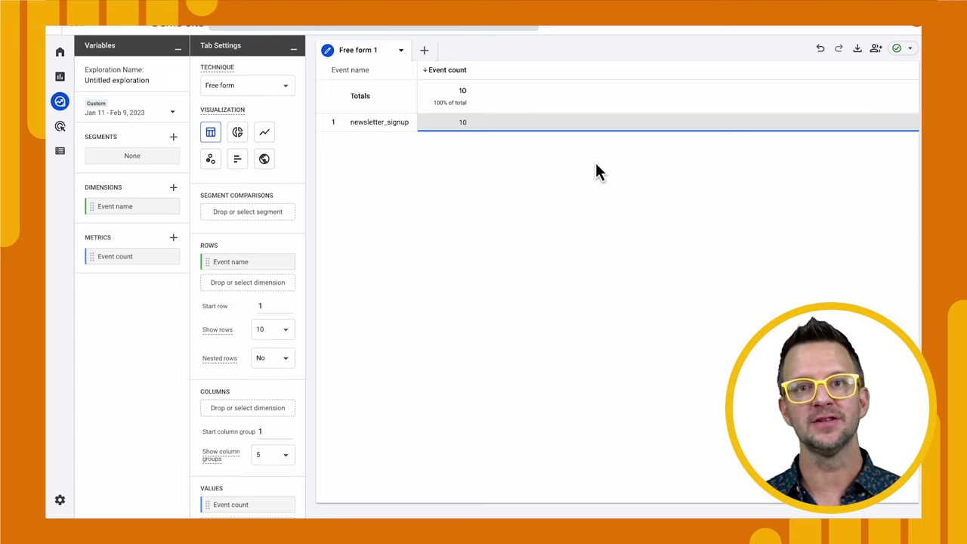
- Import the custom Form ID dimension into the exploration and use it for the table's columns
{"action": "left_click", "coordinate": [173, 188]}
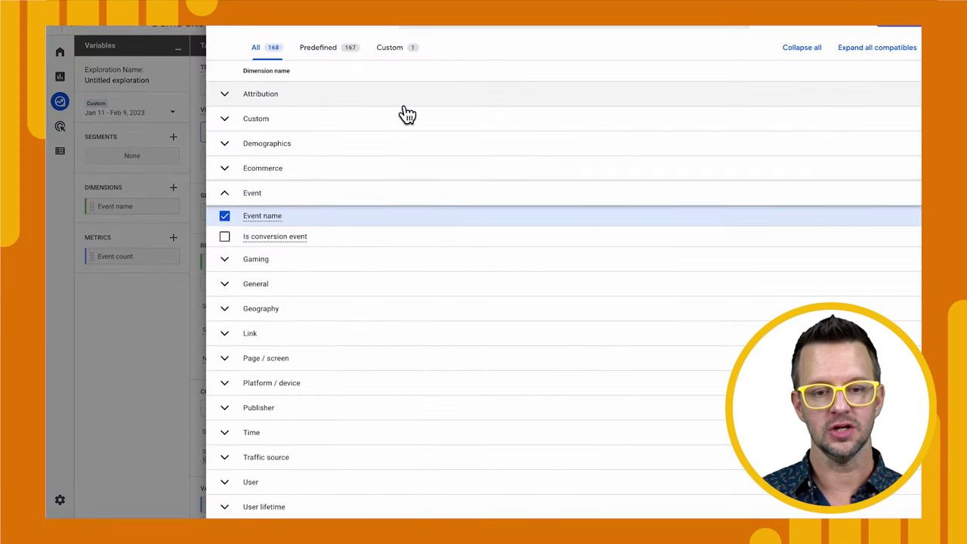
{"action": "left_click", "coordinate": [398, 53]}
{"action": "left_click", "coordinate": [302, 96]}
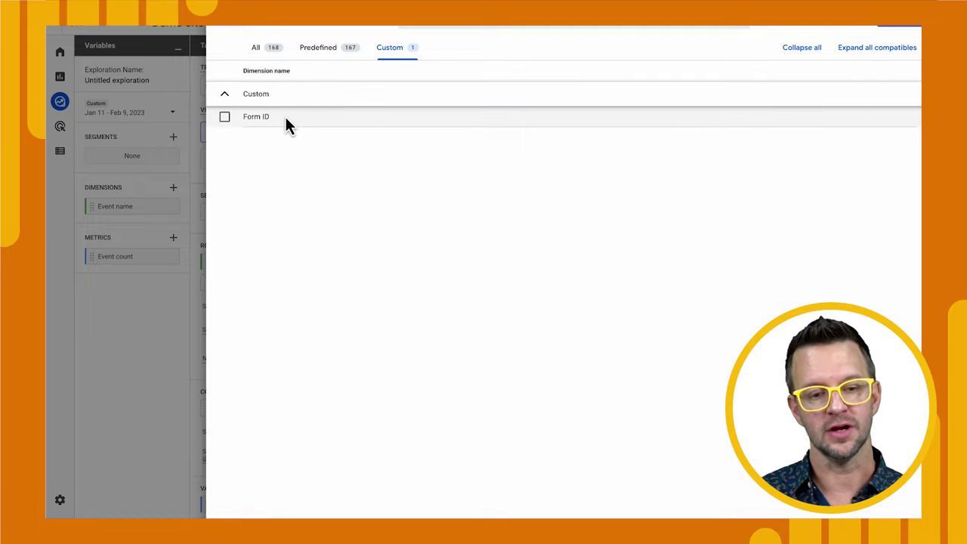
{"action": "left_click", "coordinate": [286, 119]}
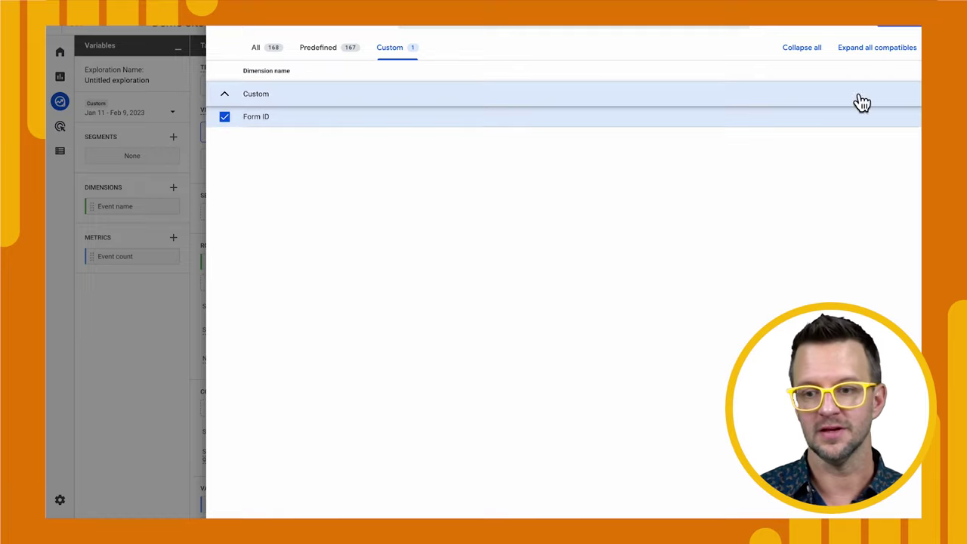
{"action": "left_click", "coordinate": [908, 33]}
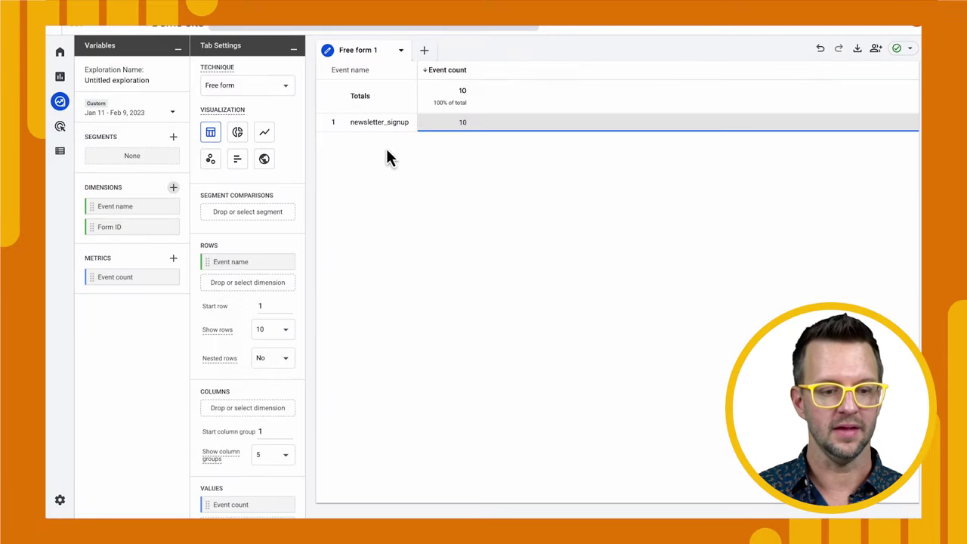
{"action": "left_click_drag", "start_coordinate": [108, 231], "coordinate": [228, 410]}
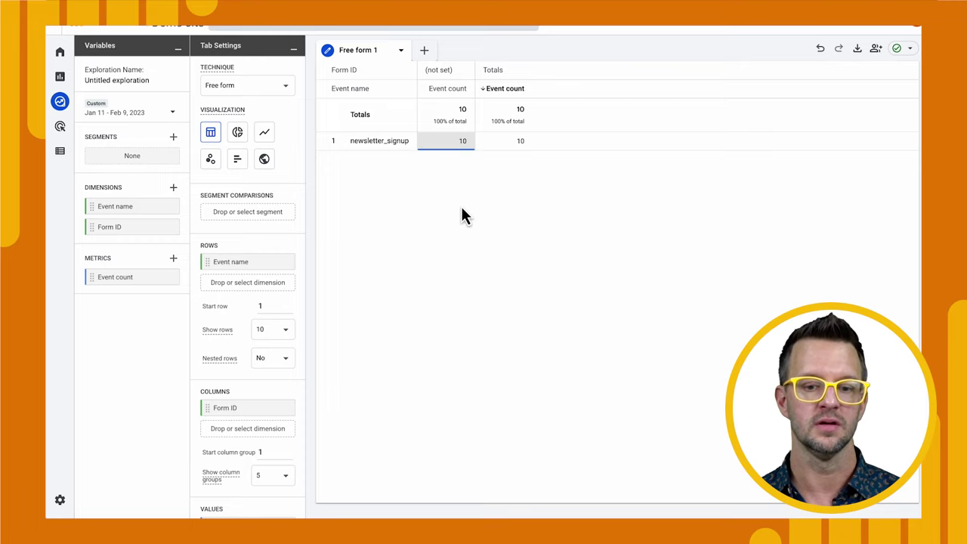
- Set the exploration's date range to the last 7 days, Feb 9 to Feb 15, 2023
{"action": "left_click", "coordinate": [168, 117]}
{"action": "left_click", "coordinate": [115, 160]}
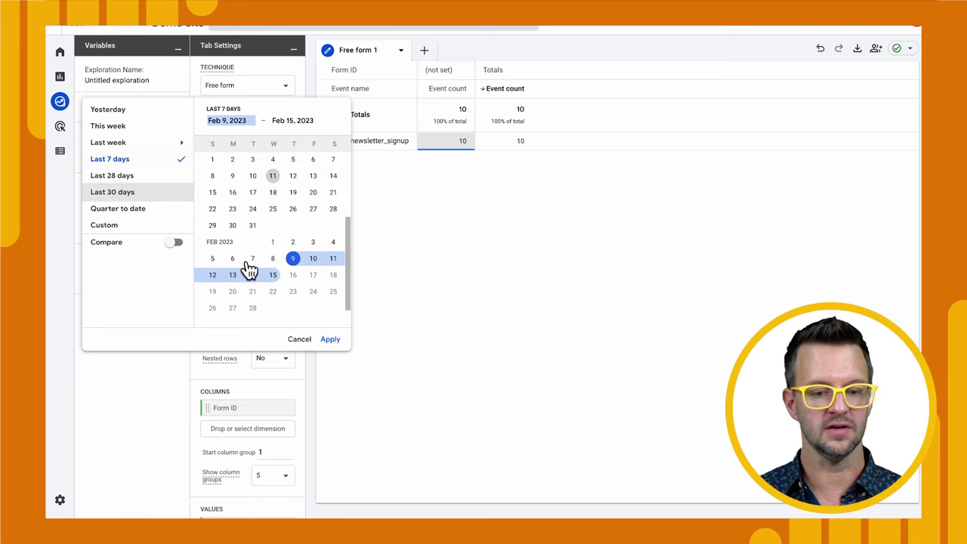
{"action": "left_click", "coordinate": [330, 340]}
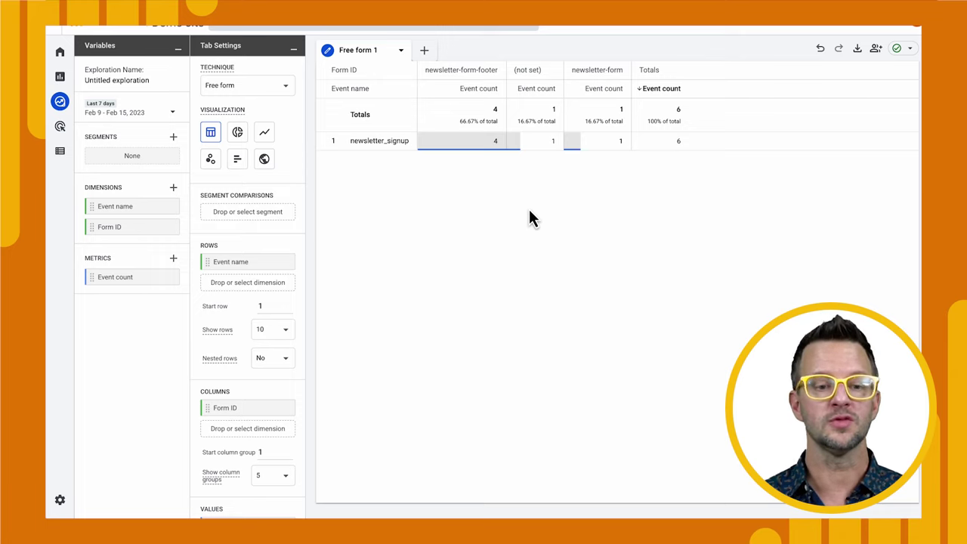
- Import the Page title and screen name dimension and use it for the table's rows in place of Event name
{"action": "left_click", "coordinate": [173, 187]}
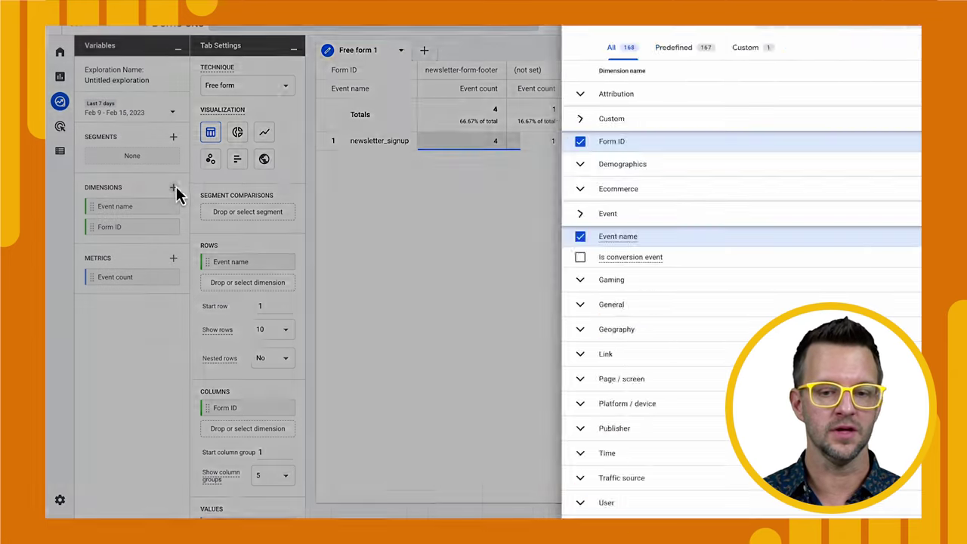
{"action": "left_click", "coordinate": [449, 41]}
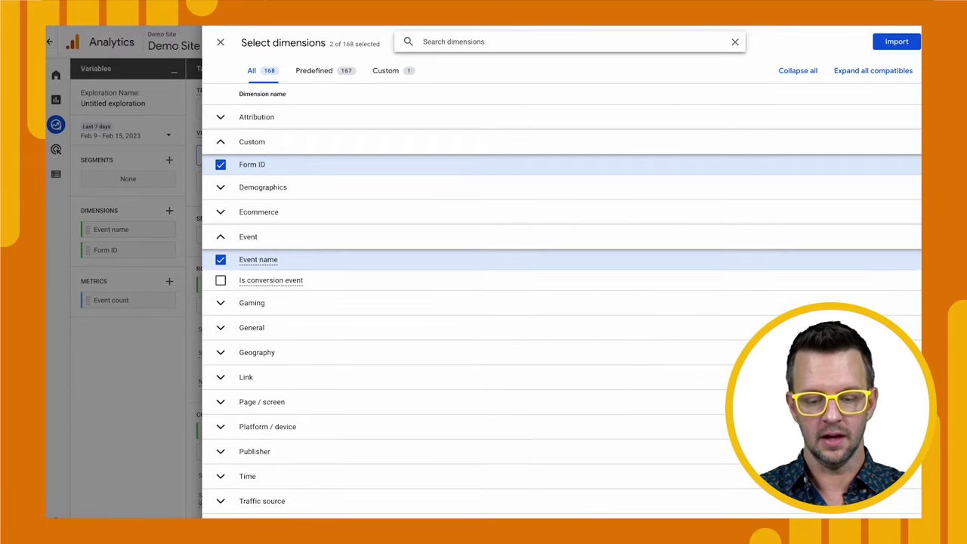
{"action": "type", "text": "page"}
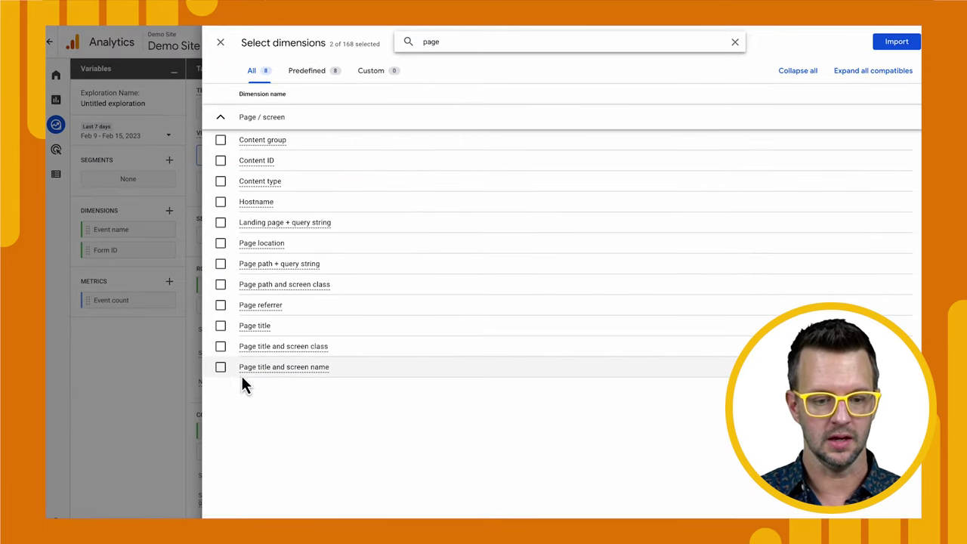
{"action": "left_click", "coordinate": [340, 368]}
{"action": "left_click", "coordinate": [895, 41]}
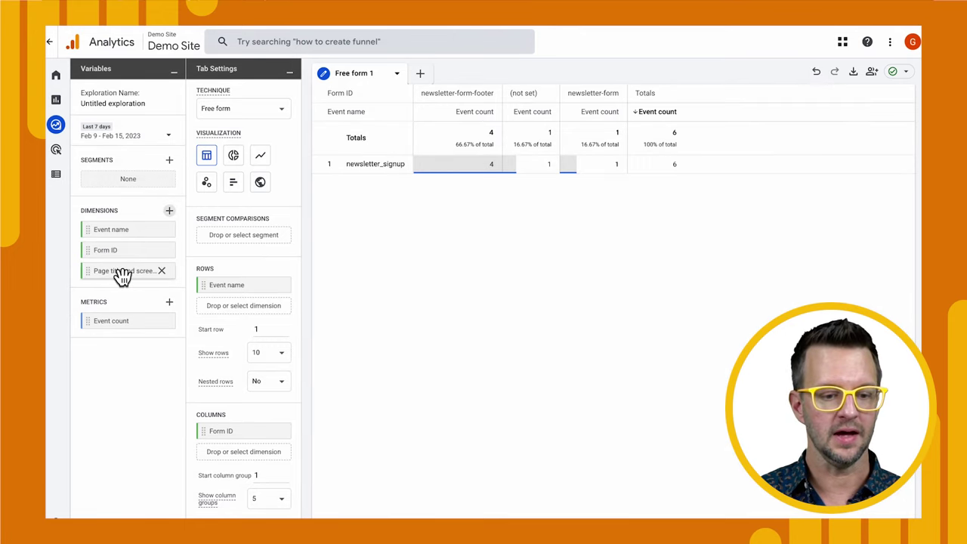
{"action": "left_click_drag", "start_coordinate": [119, 274], "coordinate": [257, 305]}
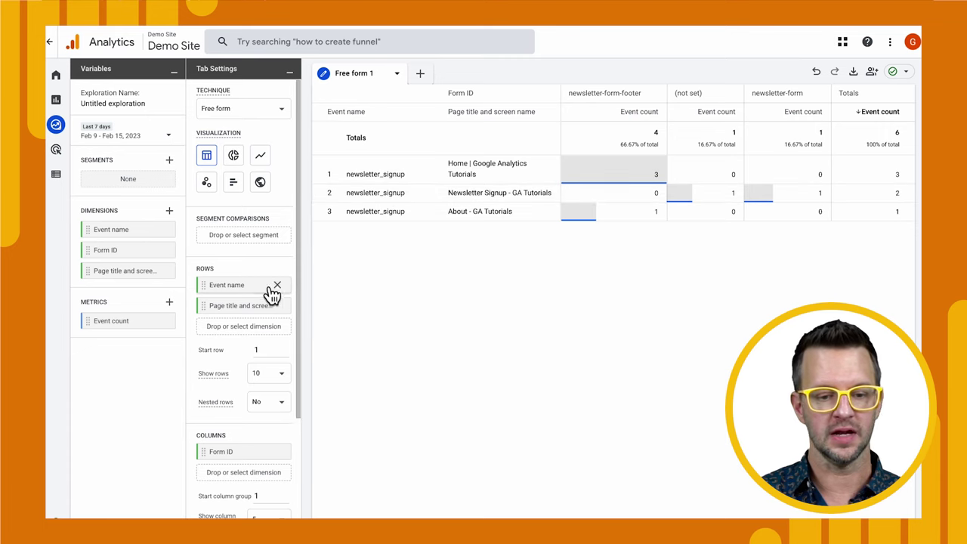
{"action": "left_click", "coordinate": [277, 288]}
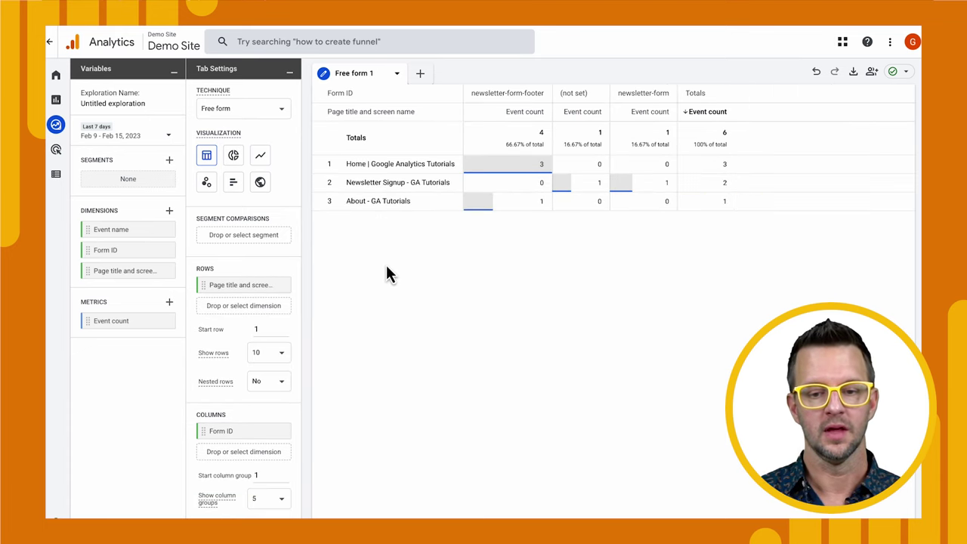